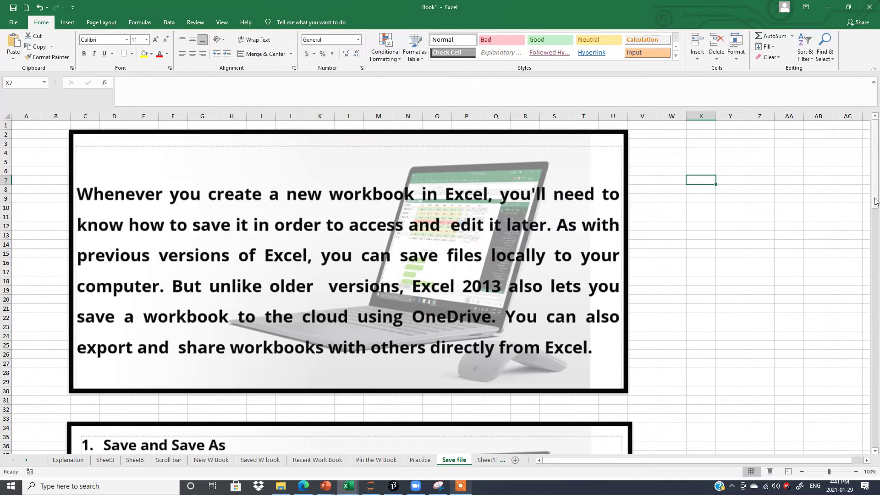
Scroll the instruction sheet down to the Save and Save As explanation.
left_click_drag(876, 202, 867, 275)
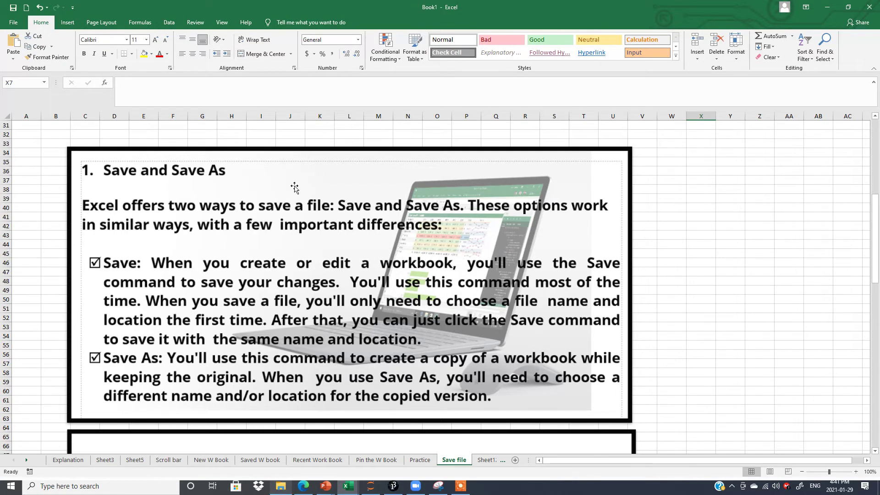
Try Save on the new Book1, back out, then bring up the Save As location page.
left_click(14, 24)
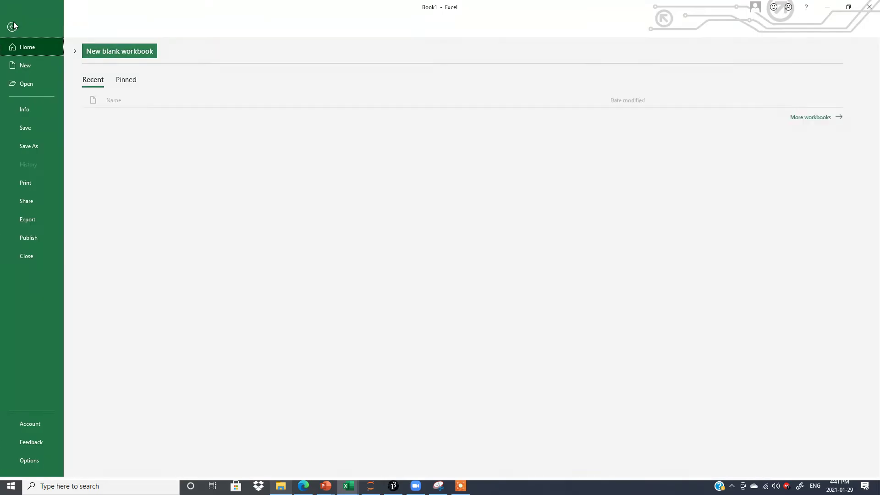
left_click(27, 128)
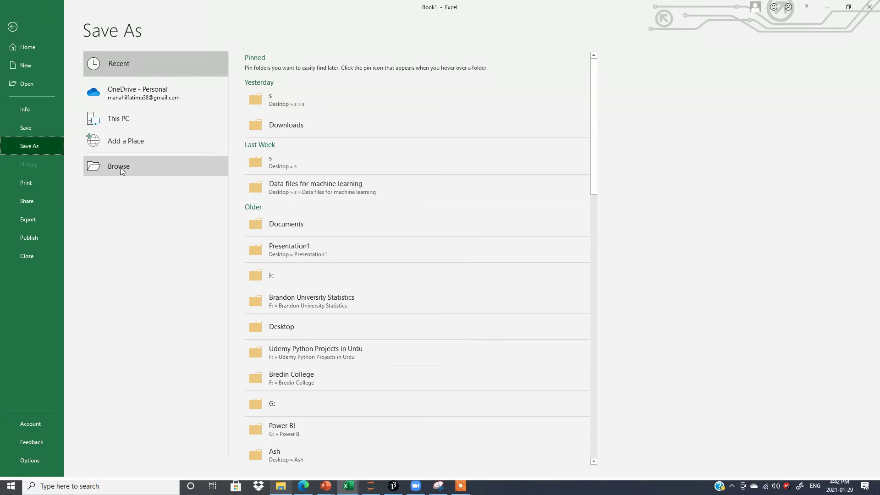
left_click(13, 26)
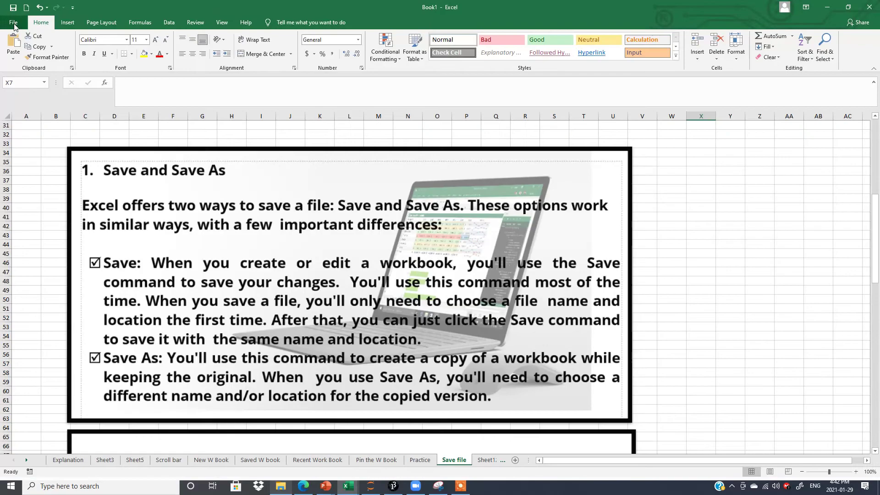
left_click(14, 24)
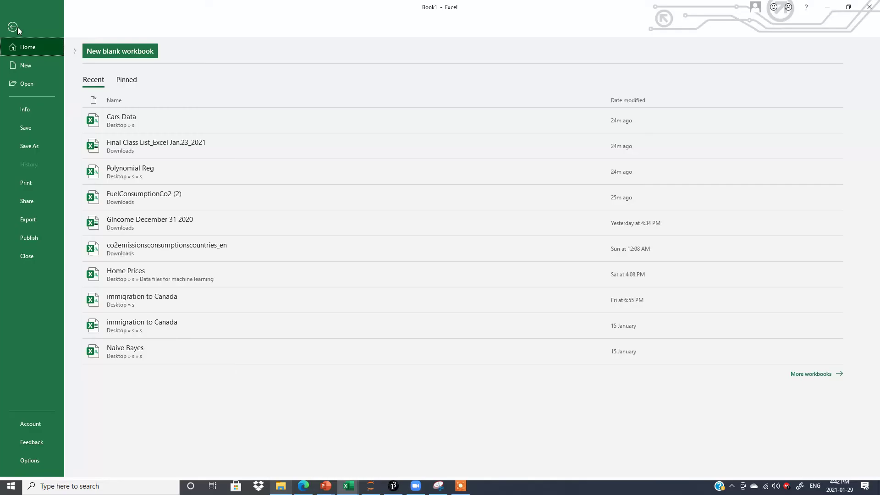
left_click(27, 146)
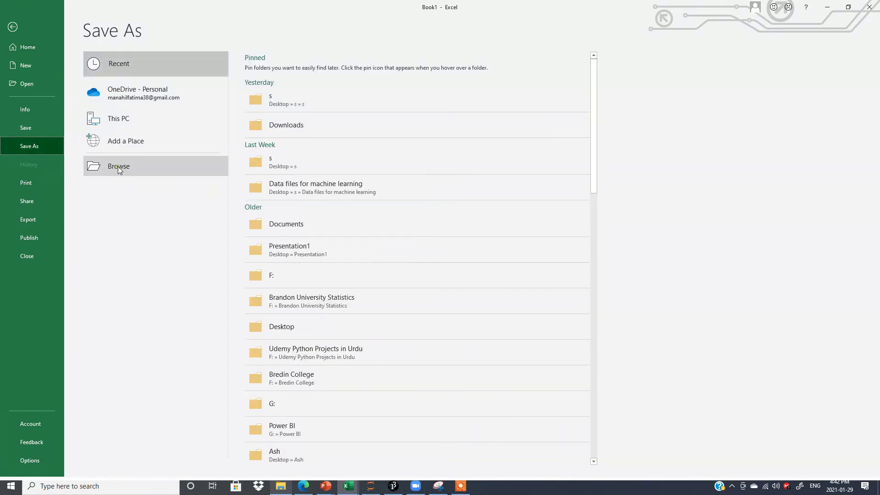
Browse to USB Drive (G:) as the save location and name the file Practice.
left_click(119, 169)
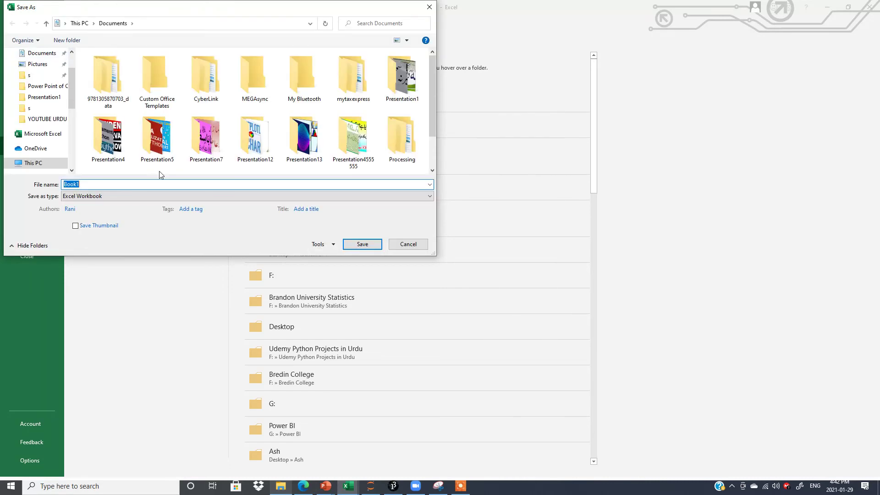
scroll(44, 74, "up", 2)
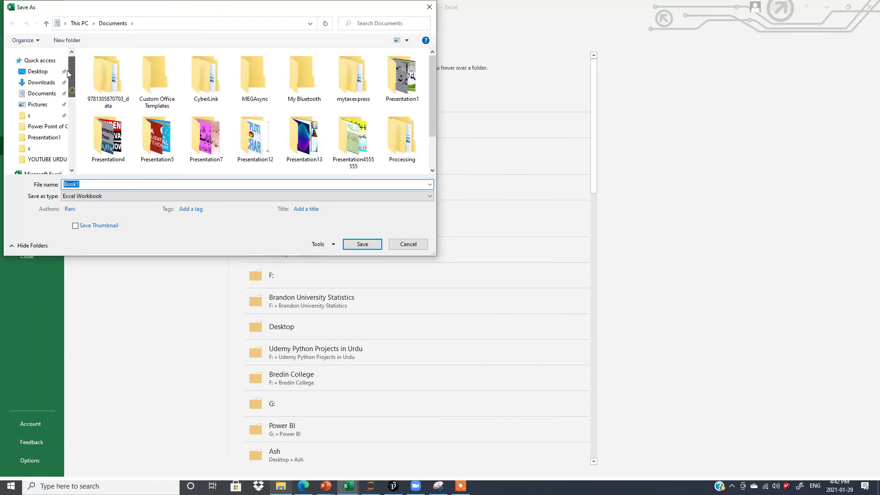
left_click(44, 71)
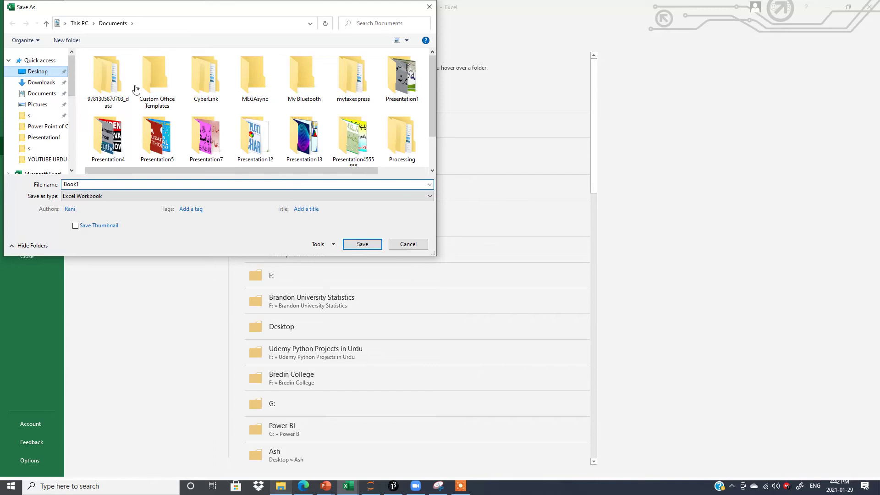
left_click(40, 96)
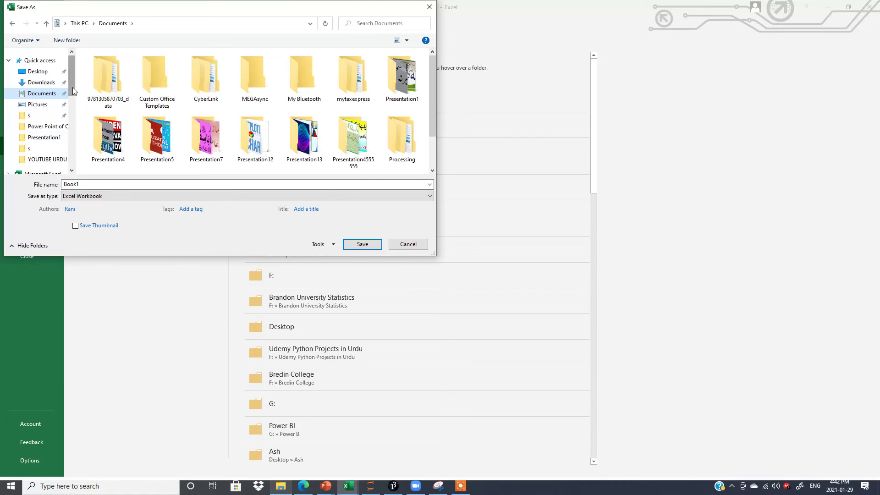
scroll(72, 90, "down", 5)
scroll(39, 106, "up", 2)
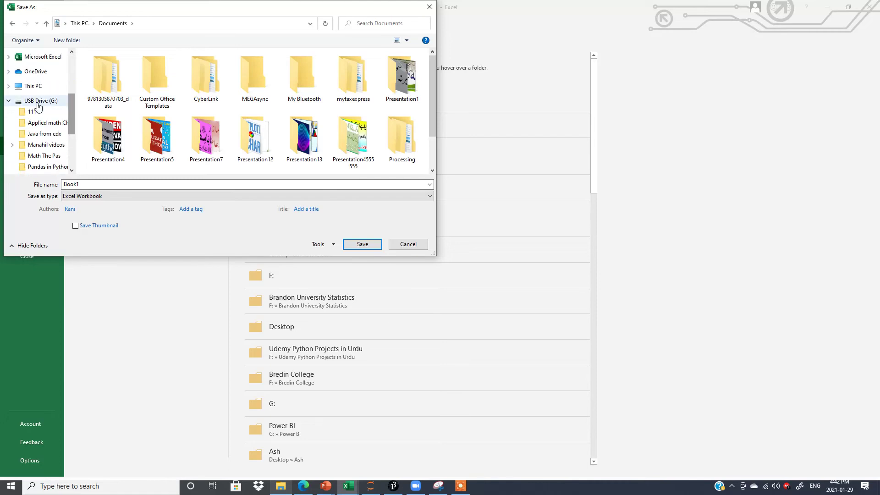
left_click(37, 101)
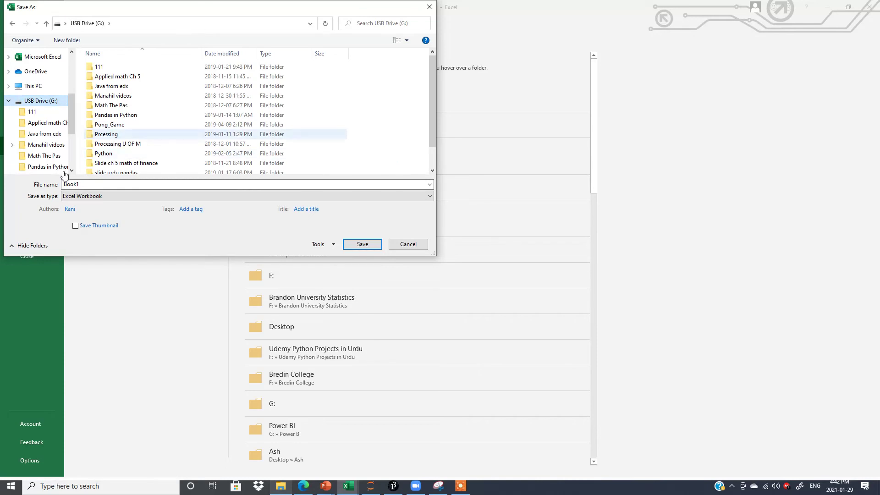
double_click(71, 183)
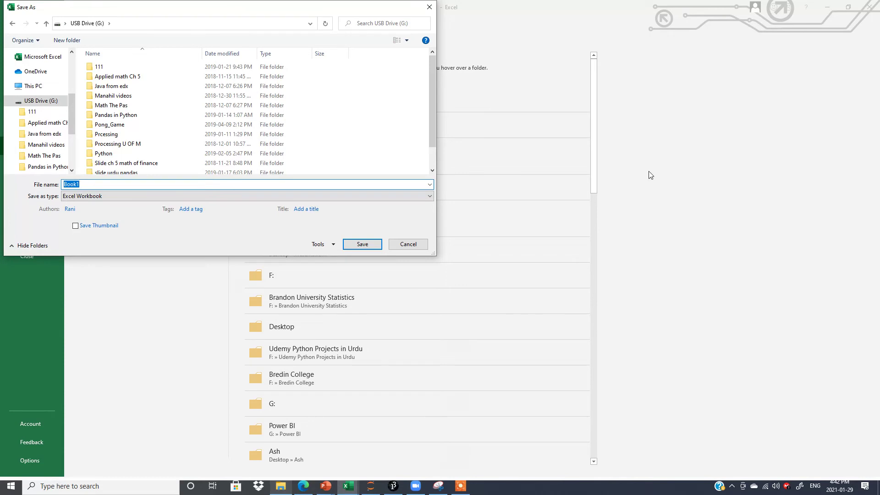
type("Practice")
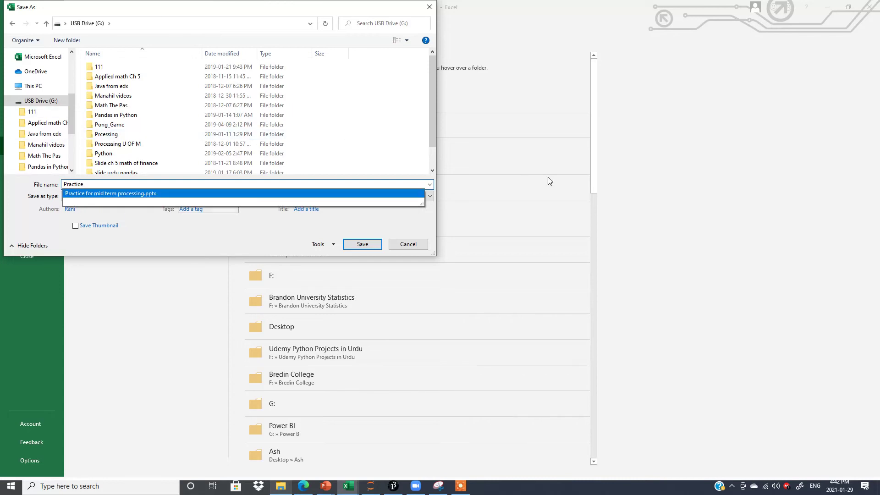
left_click(519, 198)
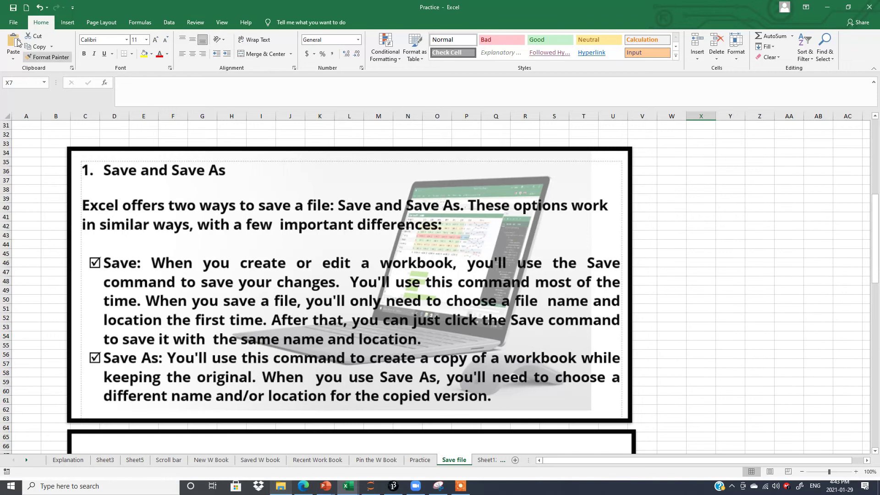
Save the Practice workbook, then save it again from the Quick Access Toolbar.
left_click(13, 8)
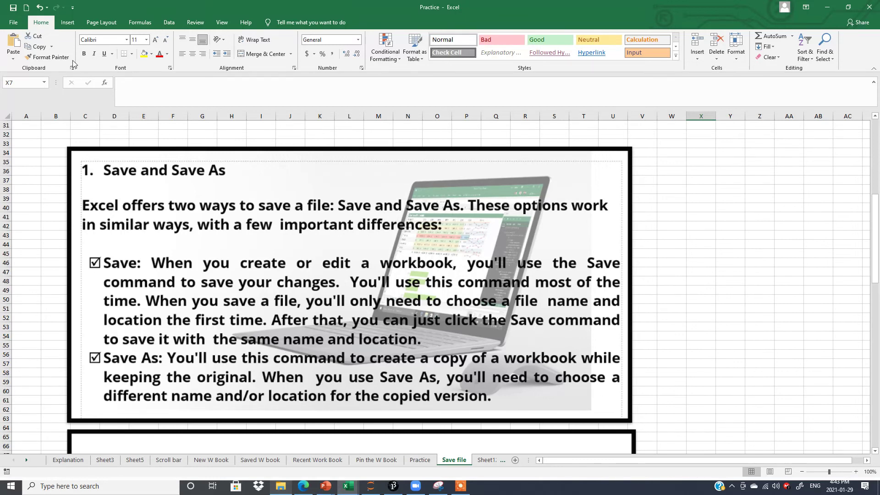
left_click(14, 8)
Save a copy named 'Practice 1' into the s folder and return to the workbook.
left_click(12, 25)
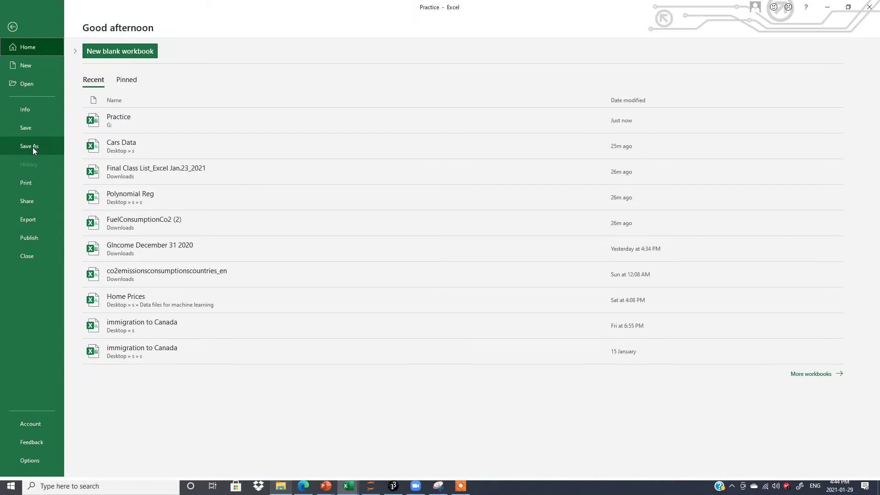
left_click(32, 147)
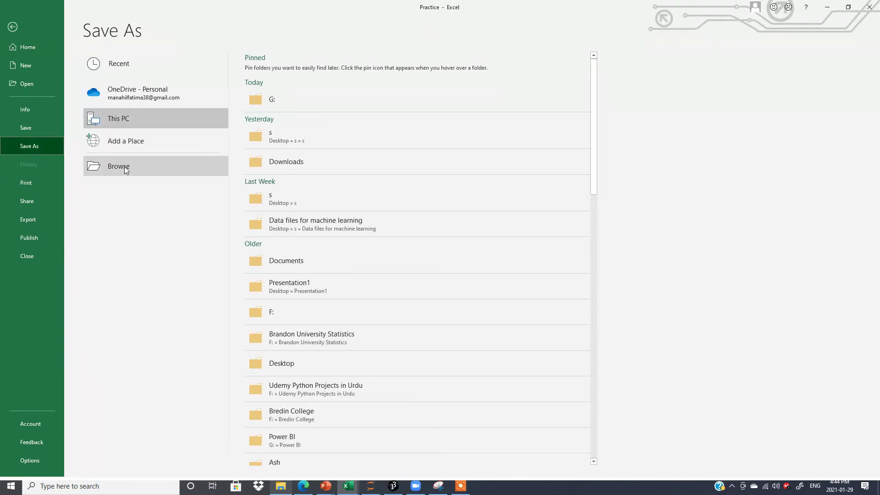
left_click(125, 168)
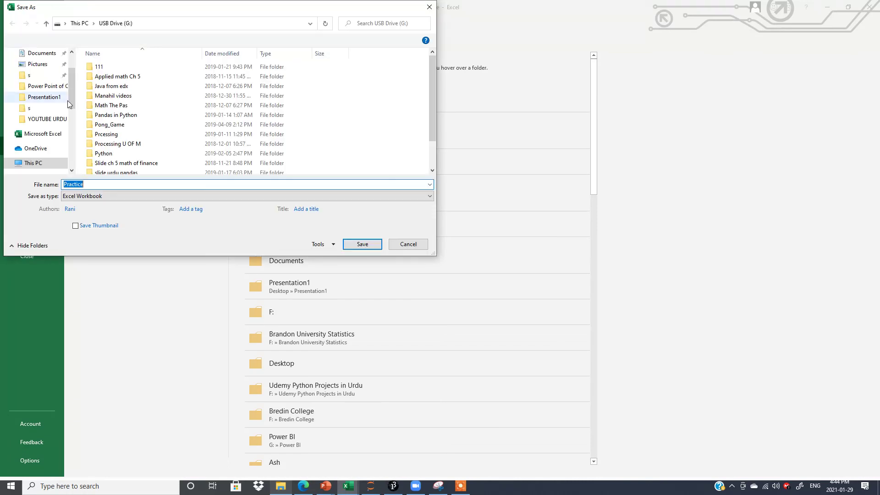
left_click(34, 108)
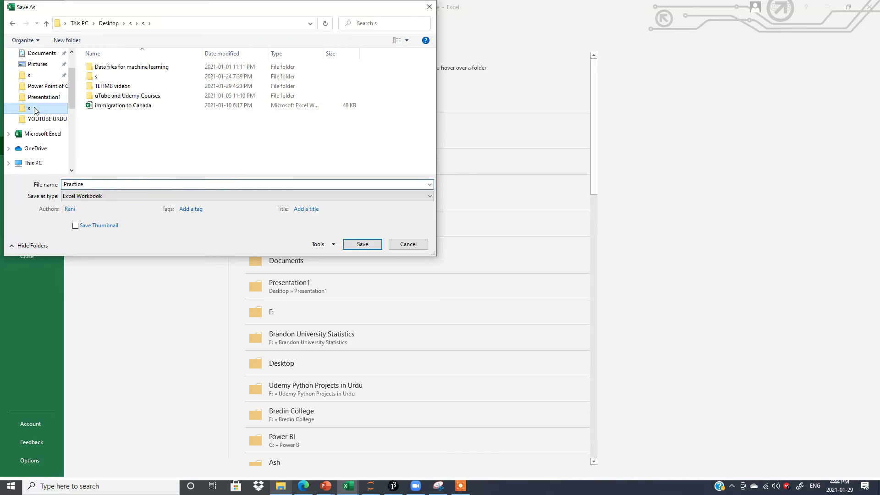
left_click(97, 184)
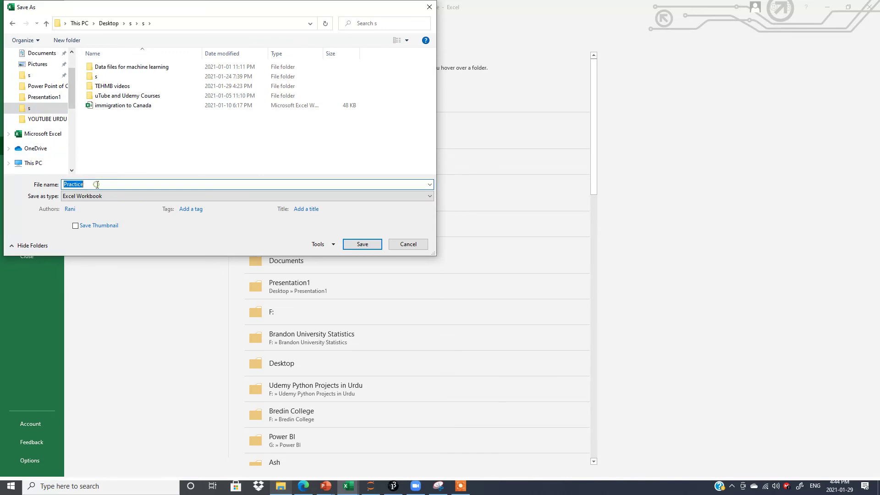
left_click(97, 184)
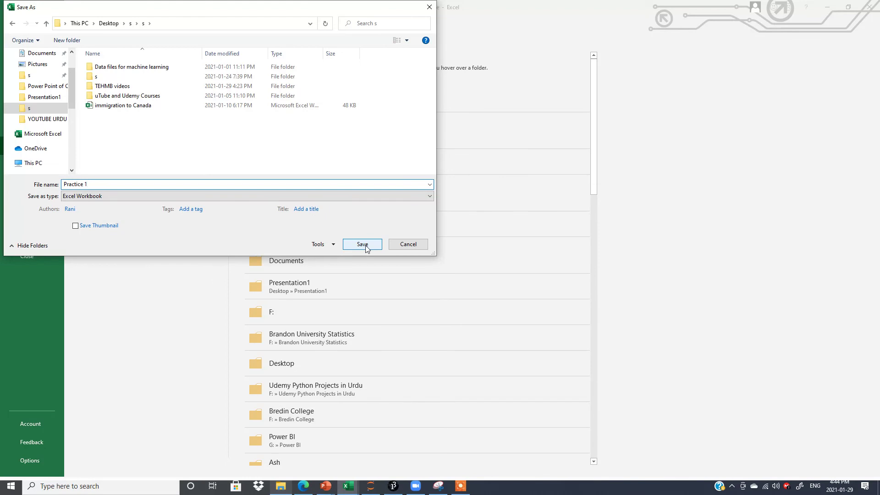
left_click(408, 244)
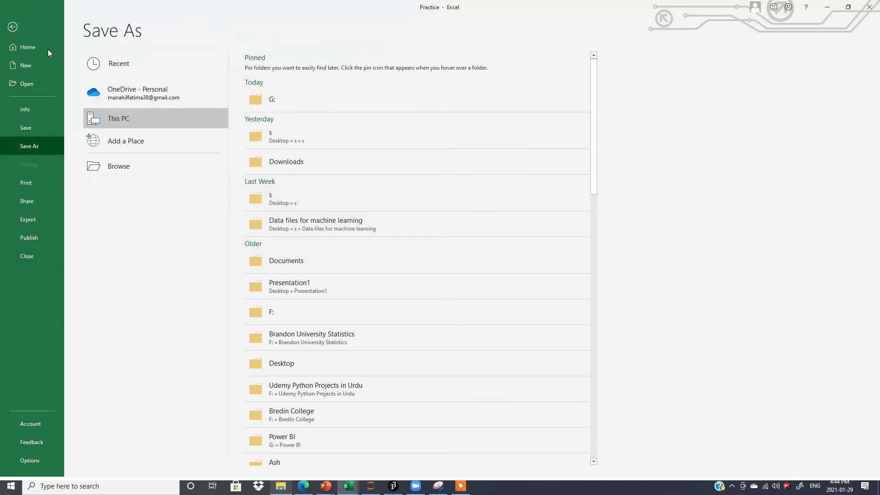
left_click(11, 27)
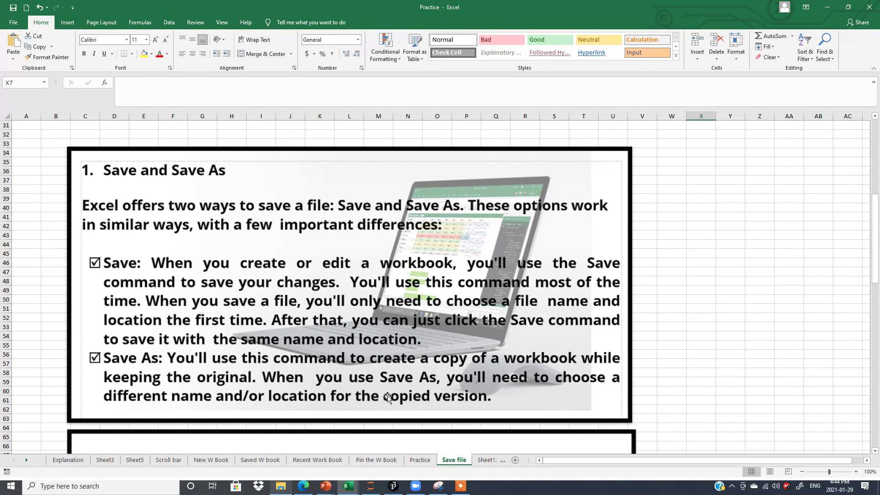
scroll(875, 250, "down", 6)
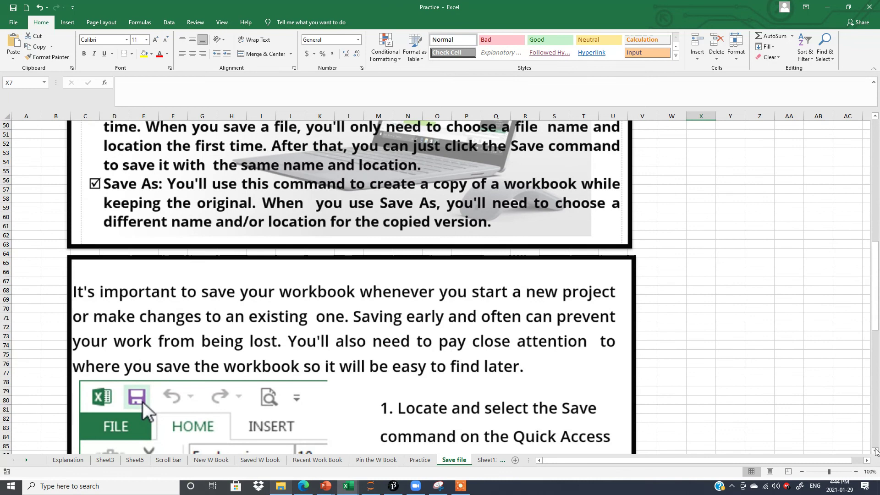
left_click(875, 451)
scroll(875, 451, "down", 3)
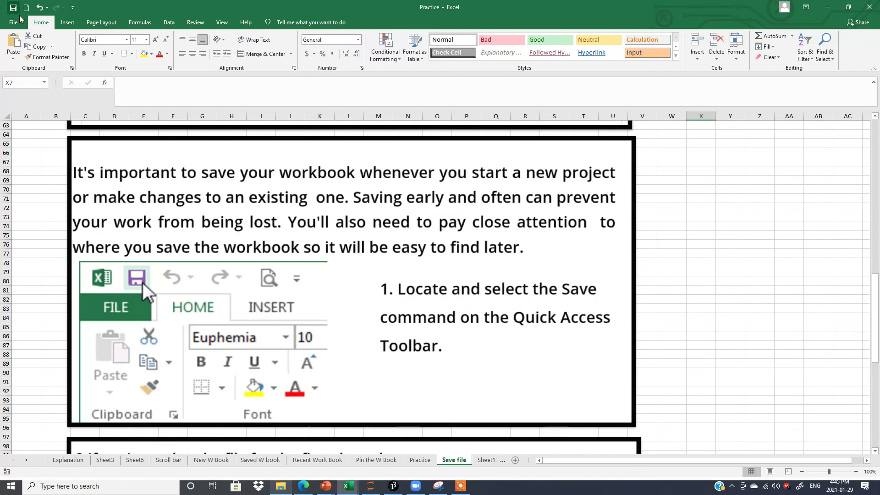
Remove Save from the Quick Access Toolbar, then add it back.
left_click(73, 8)
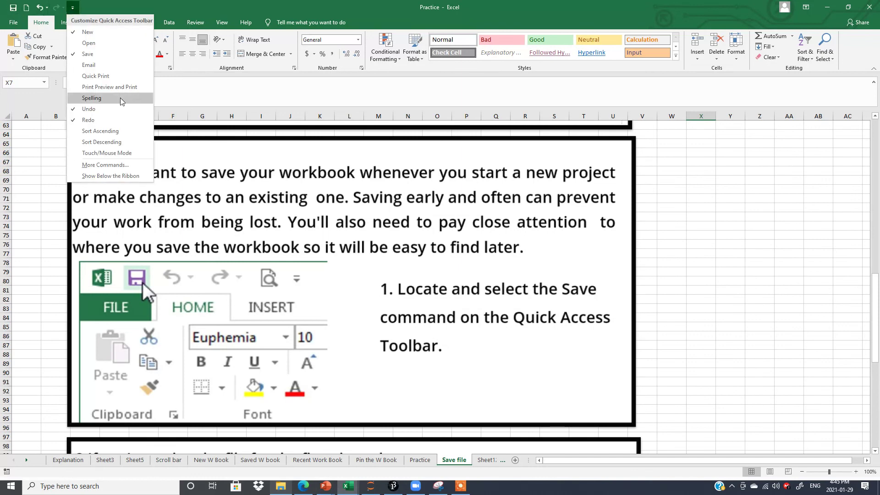
left_click(87, 54)
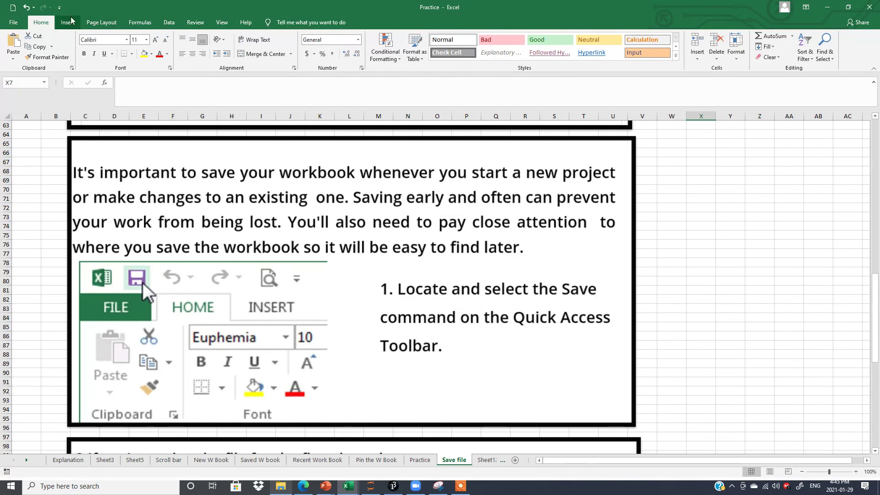
left_click(59, 9)
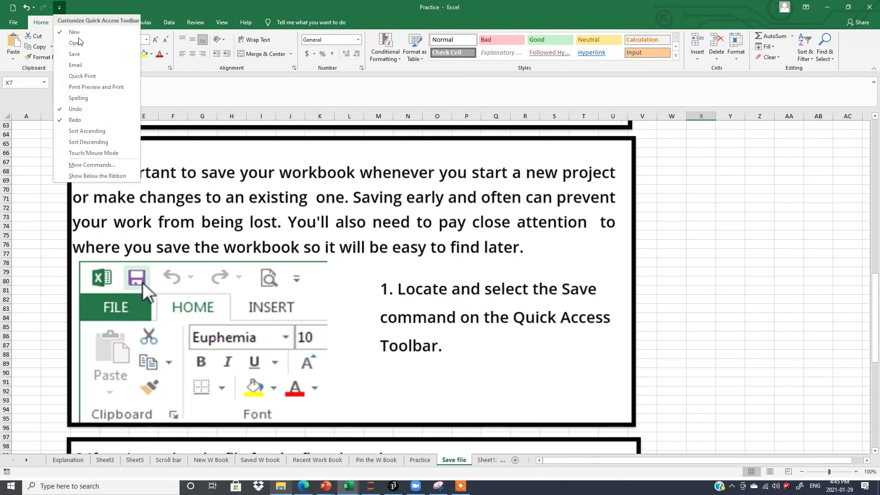
left_click(76, 54)
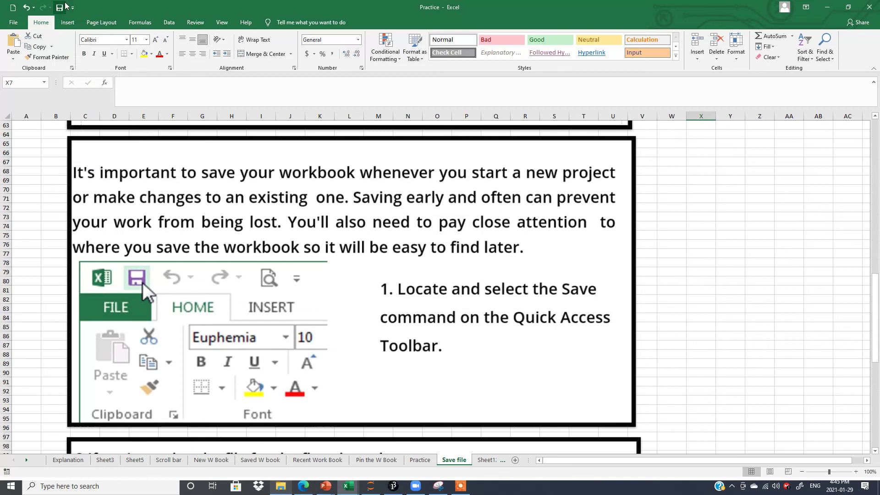
left_click_drag(874, 307, 875, 382)
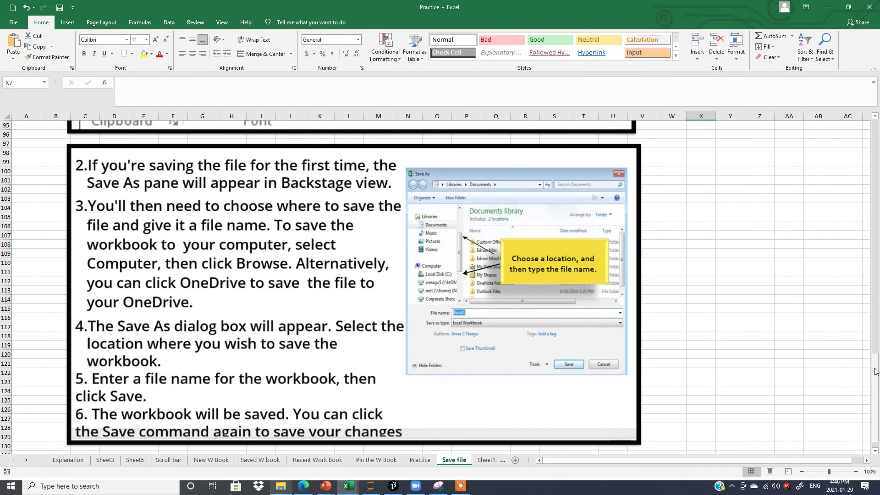
left_click_drag(875, 371, 877, 260)
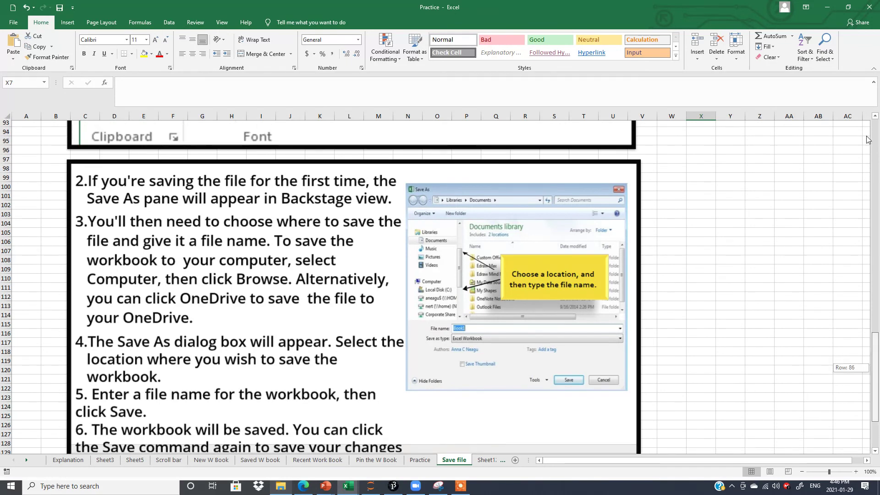
left_click_drag(867, 139, 870, 129)
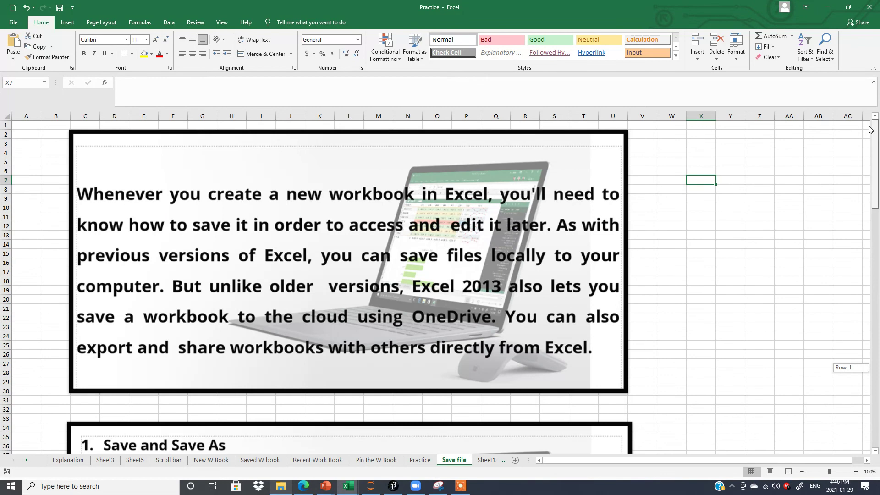